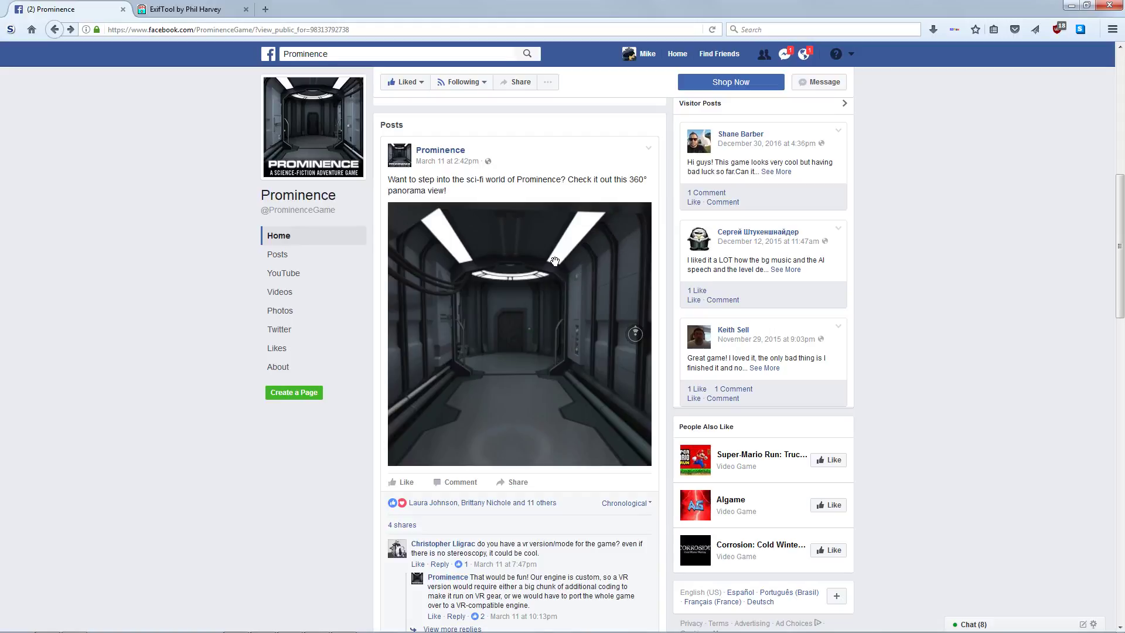
Look around the corridor in the 360° panorama embedded in the Prominence page's post.
left_click_drag(454, 316, 564, 343)
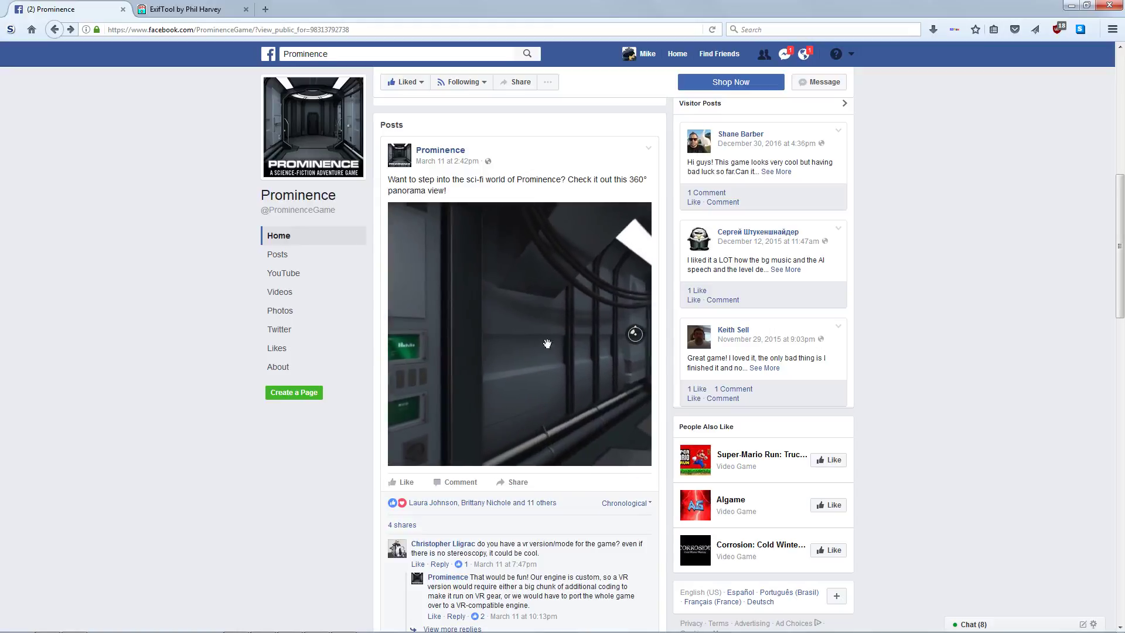
left_click_drag(496, 342, 565, 344)
mouse_move(463, 335)
left_mouse_down()
mouse_move(540, 332)
mouse_move(469, 334)
left_mouse_up()
left_click_drag(544, 296, 509, 304)
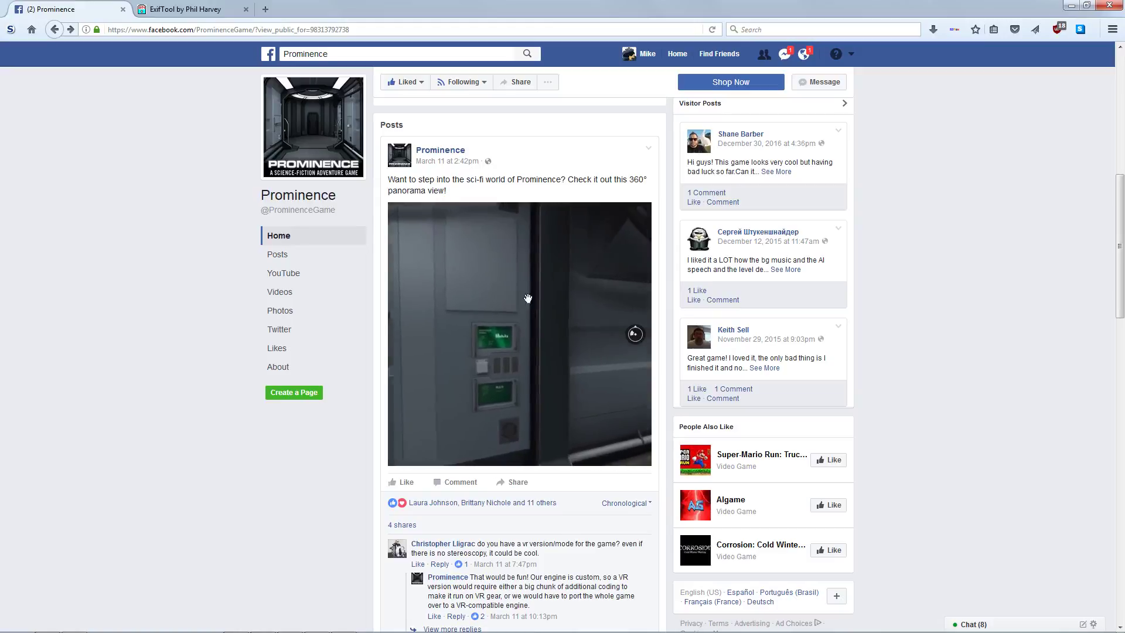
left_click_drag(586, 300, 555, 290)
Open the 360° panorama in the enlarged photo viewer and look around the corridor and its ceiling.
left_click(566, 280)
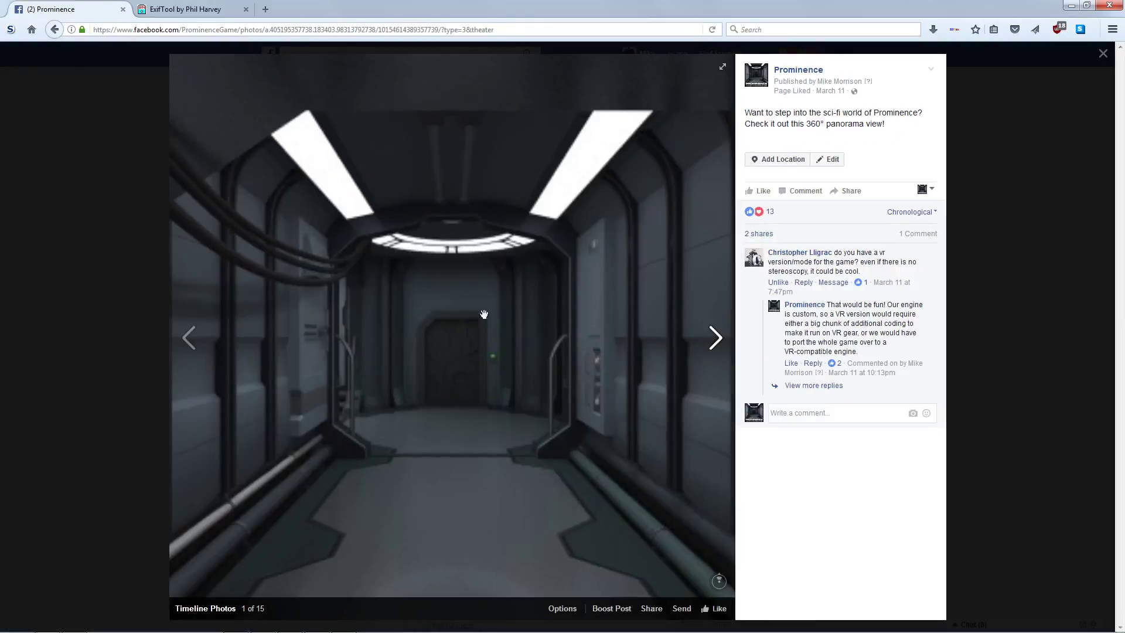
left_click_drag(561, 269, 459, 283)
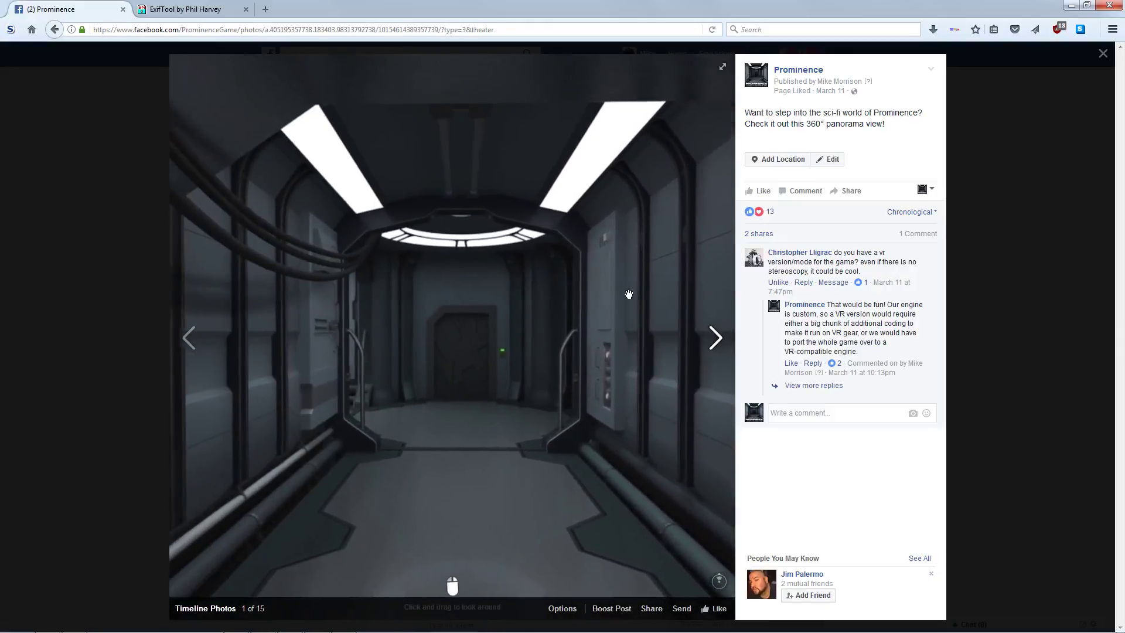
left_click_drag(461, 264, 491, 359)
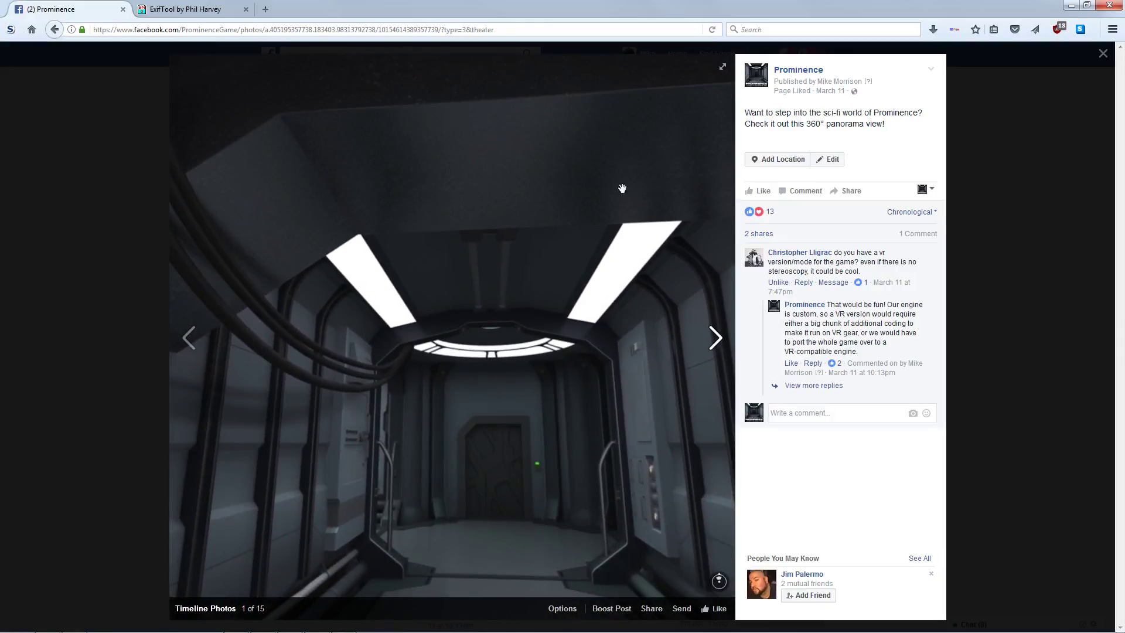
View the panorama in full screen, look around past the green wall displays to the large closed bulkhead, and leave full screen.
left_click(725, 71)
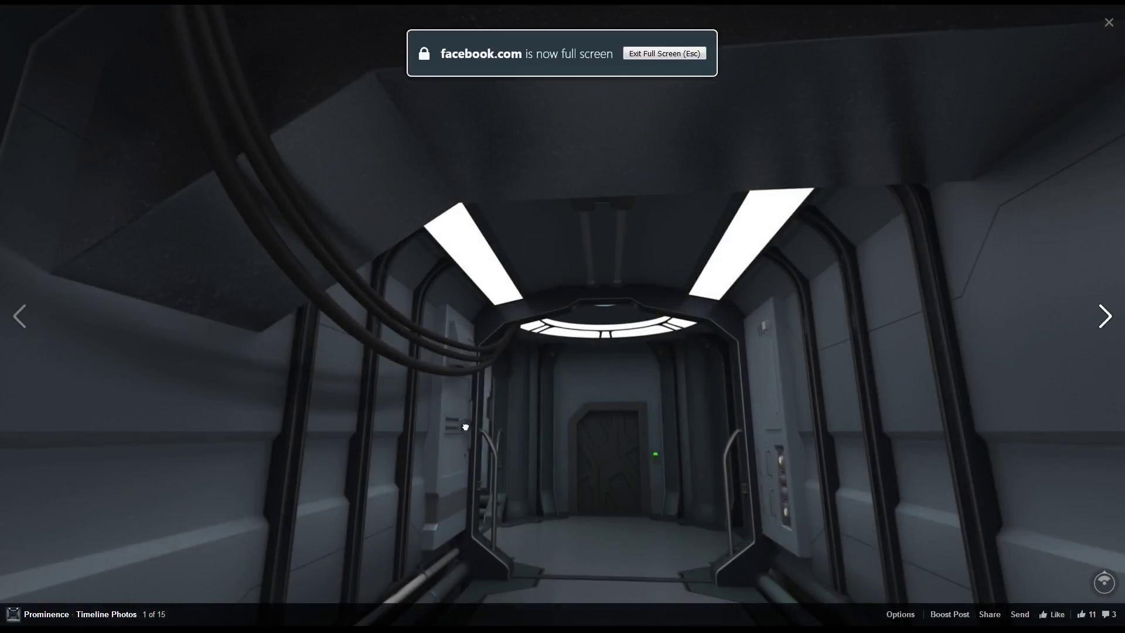
left_click_drag(462, 427, 525, 364)
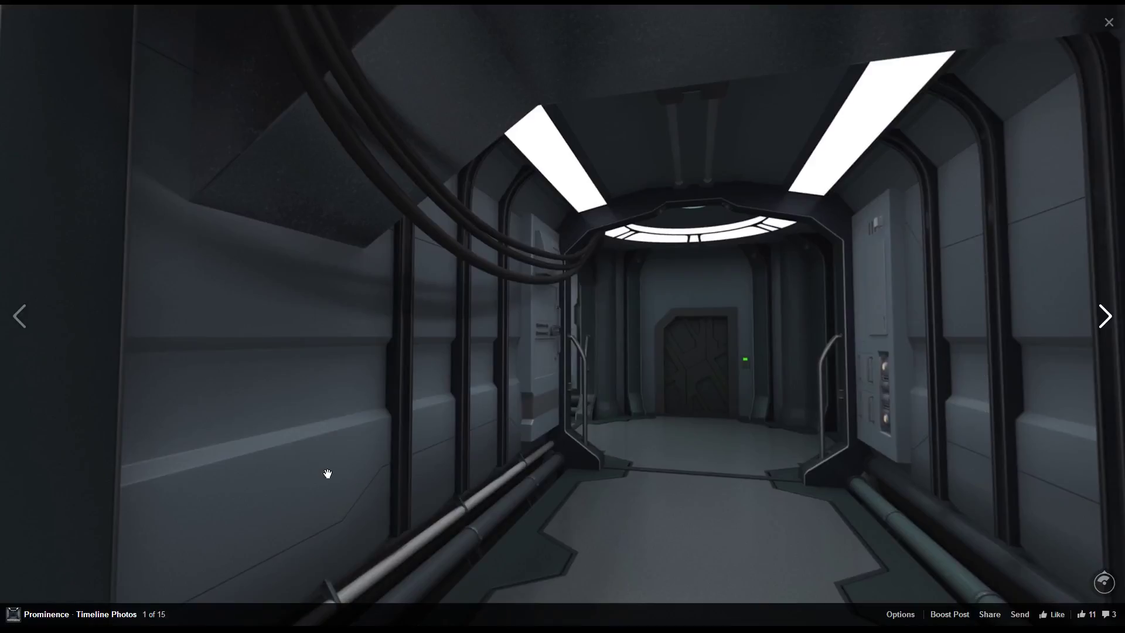
left_click_drag(217, 450, 695, 422)
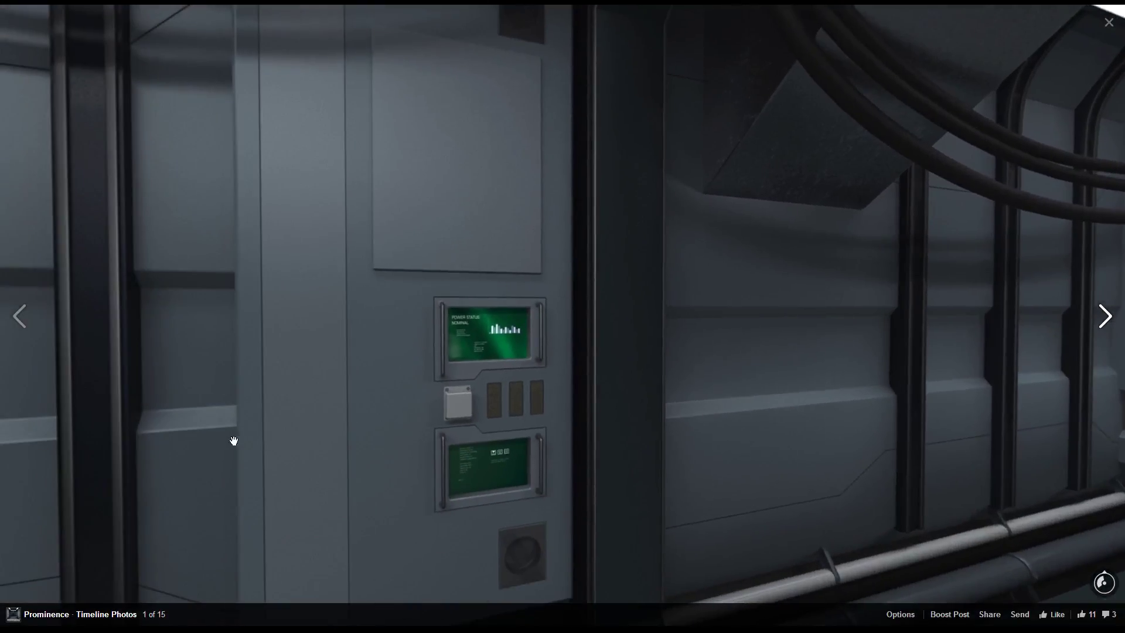
left_click_drag(234, 441, 482, 407)
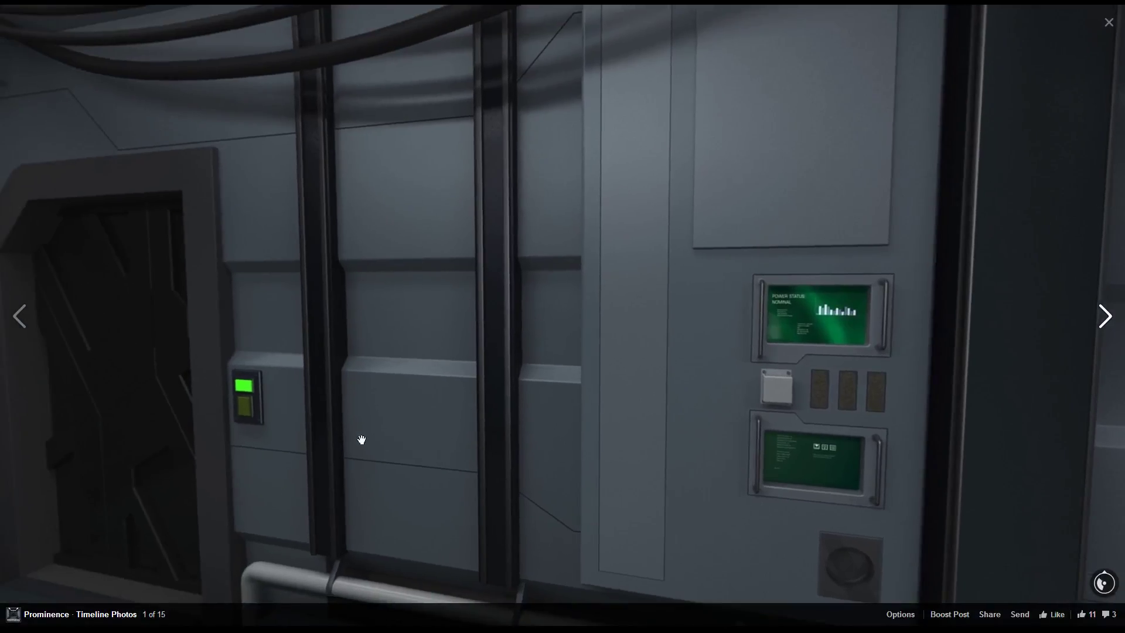
left_click_drag(322, 437, 608, 437)
left_click_drag(304, 442, 498, 438)
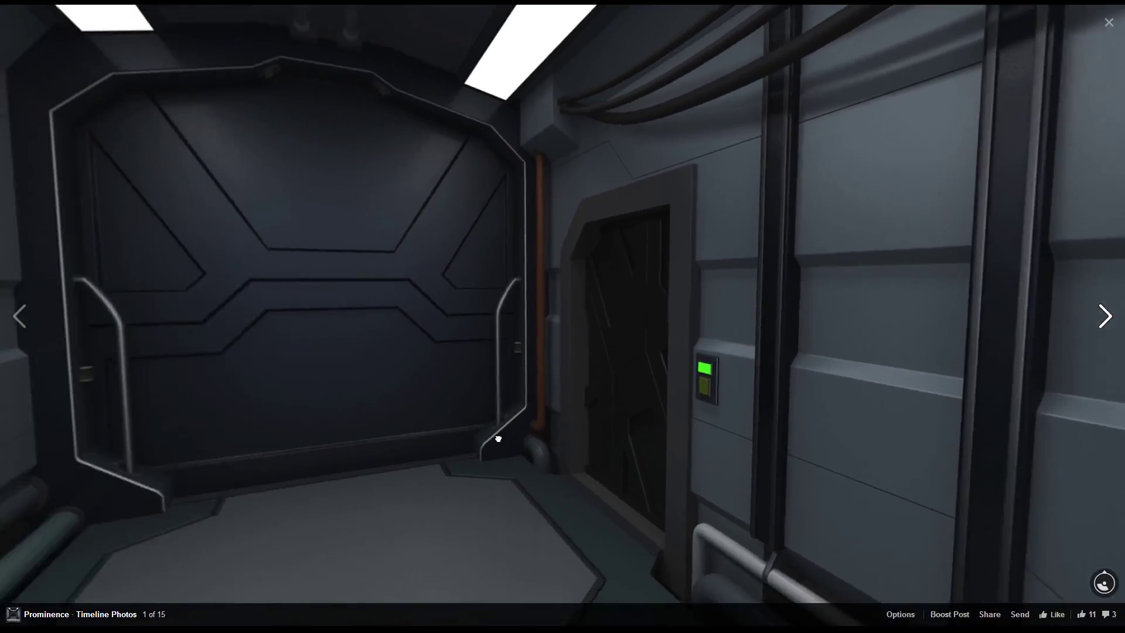
left_click_drag(387, 465, 439, 481)
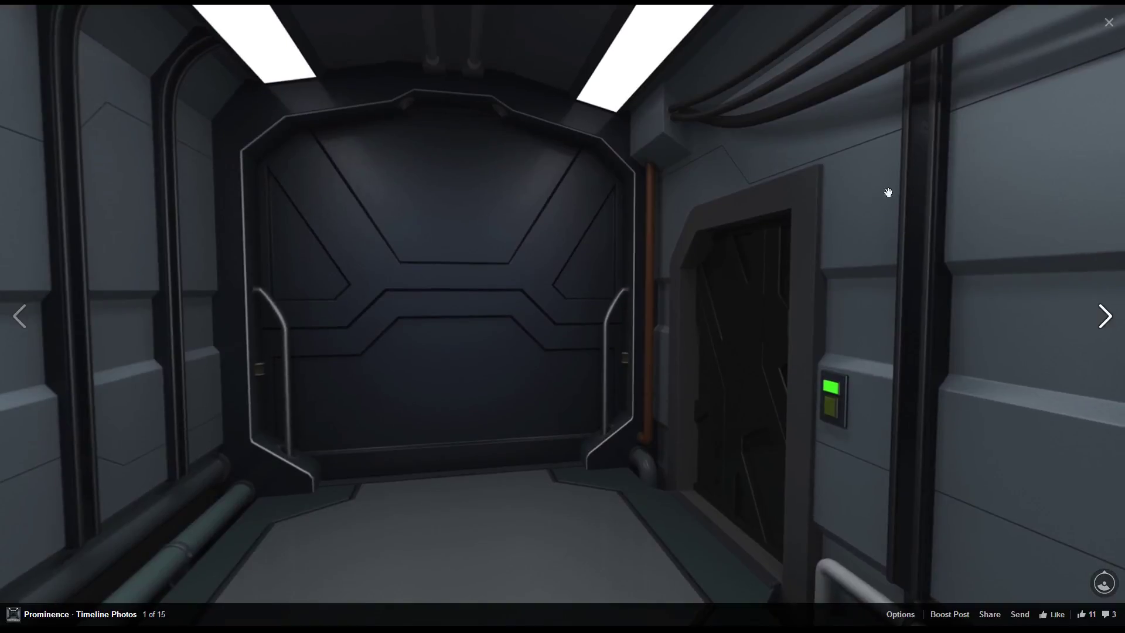
left_click(1109, 23)
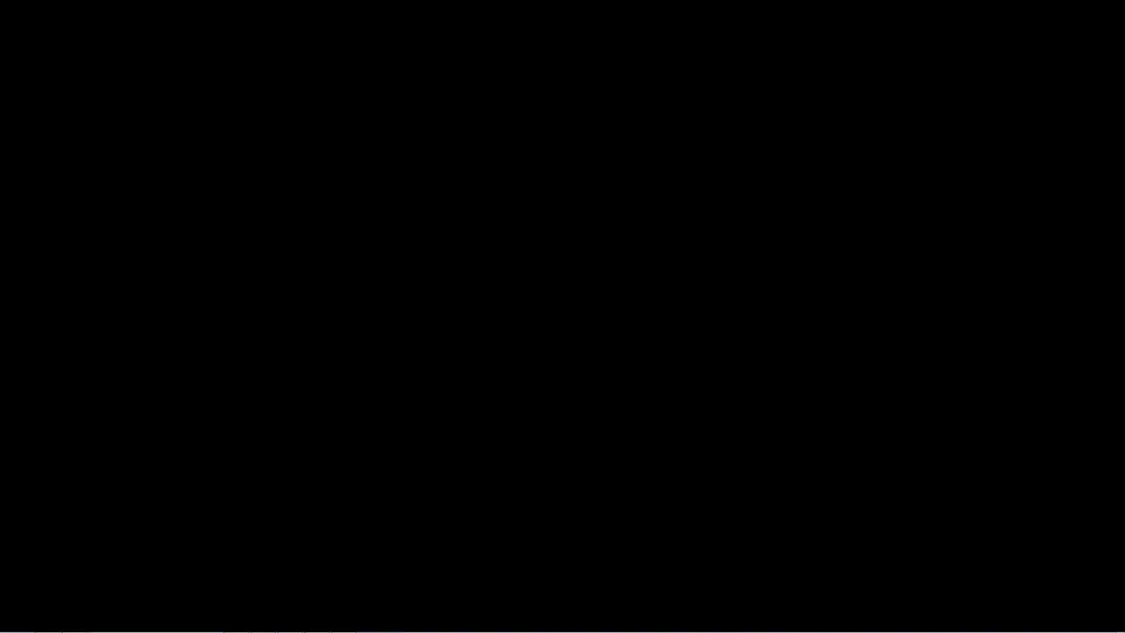
Minimize the browser and the Notepad window and switch to LightWave Layout with the r04_slit_360pano.lws scene.
left_click(1070, 5)
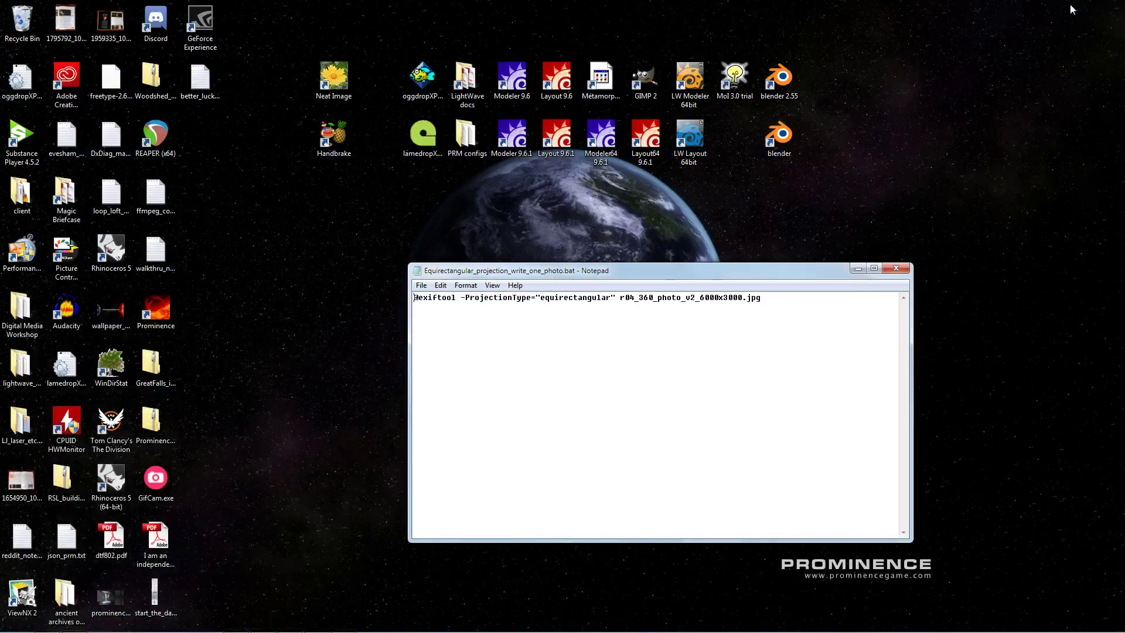
left_click(858, 268)
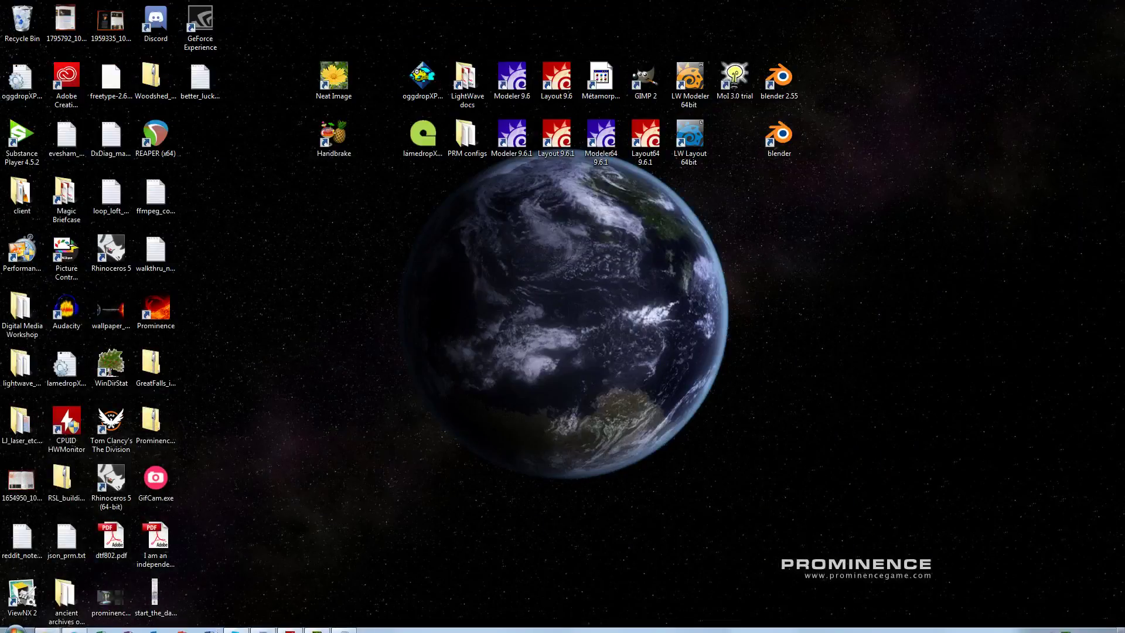
left_click(316, 624)
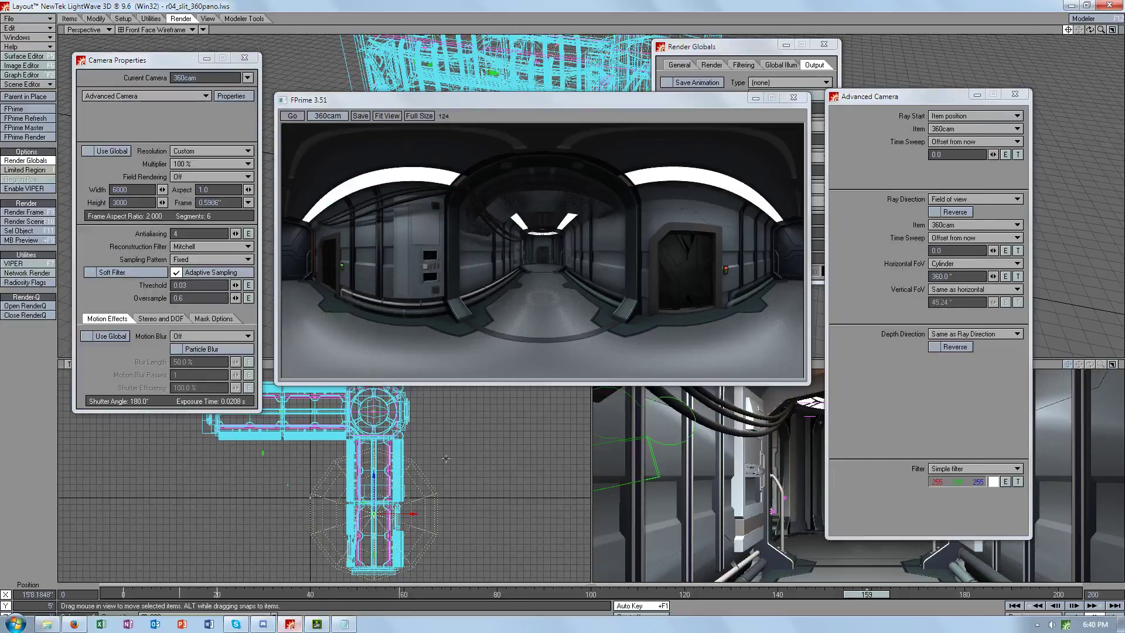
Minimize the FPrime, Render Globals, Advanced Camera and Camera Properties windows to uncover the viewports.
left_click(754, 99)
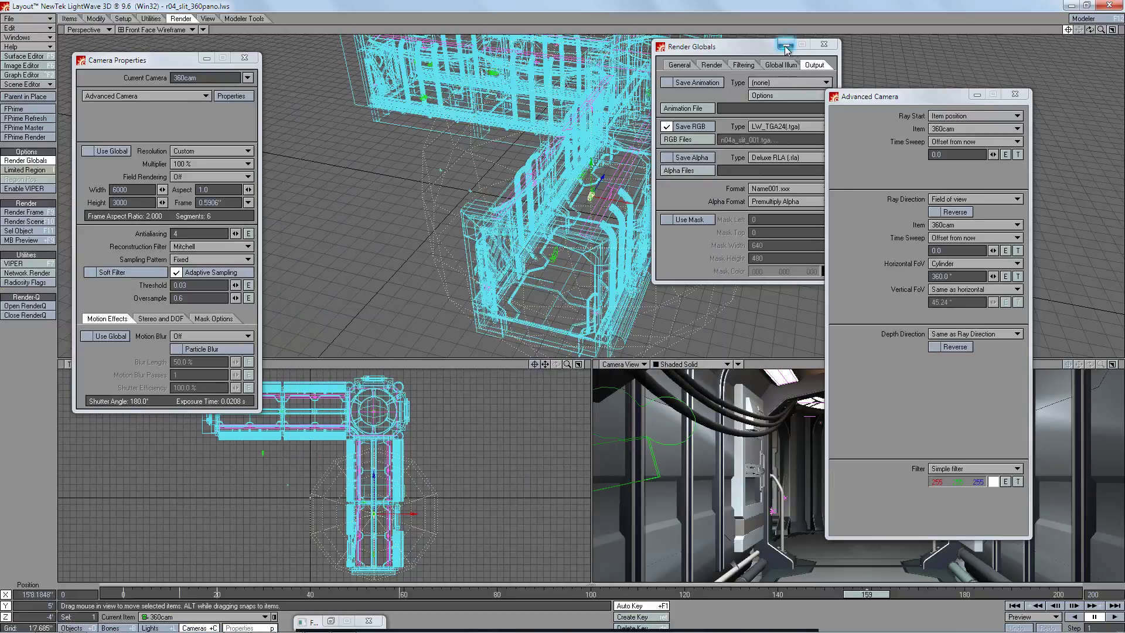
left_click(786, 45)
left_click(977, 95)
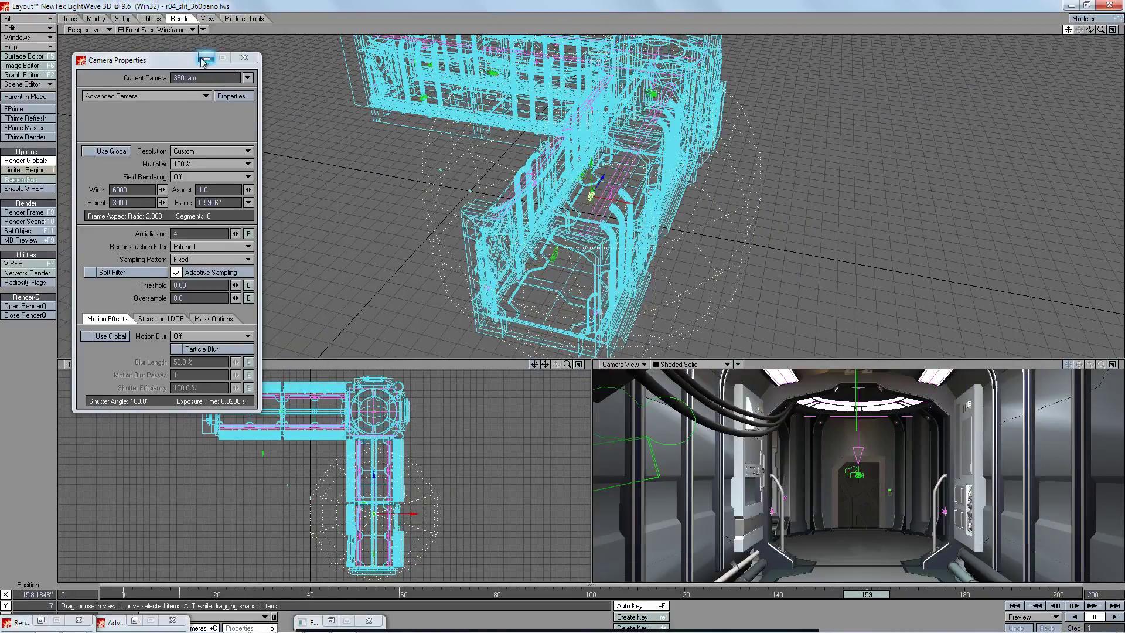
left_click(206, 58)
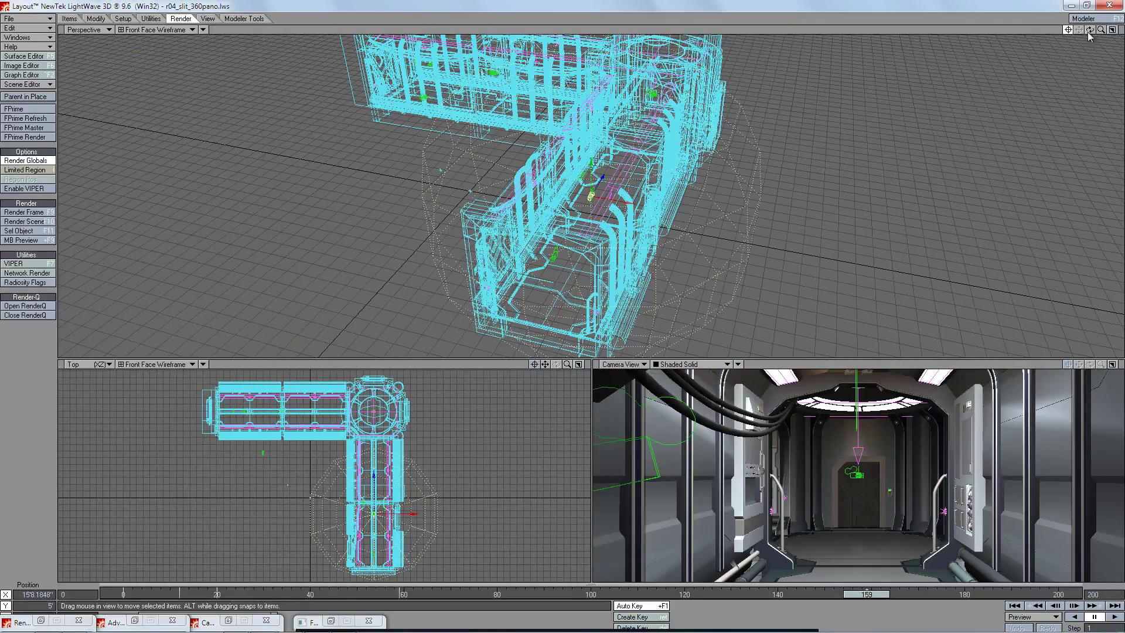
Examine the whole L-shaped corridor model and its camera from different angles in the Perspective view.
left_click(1068, 31)
left_click_drag(1079, 32, 1090, 33)
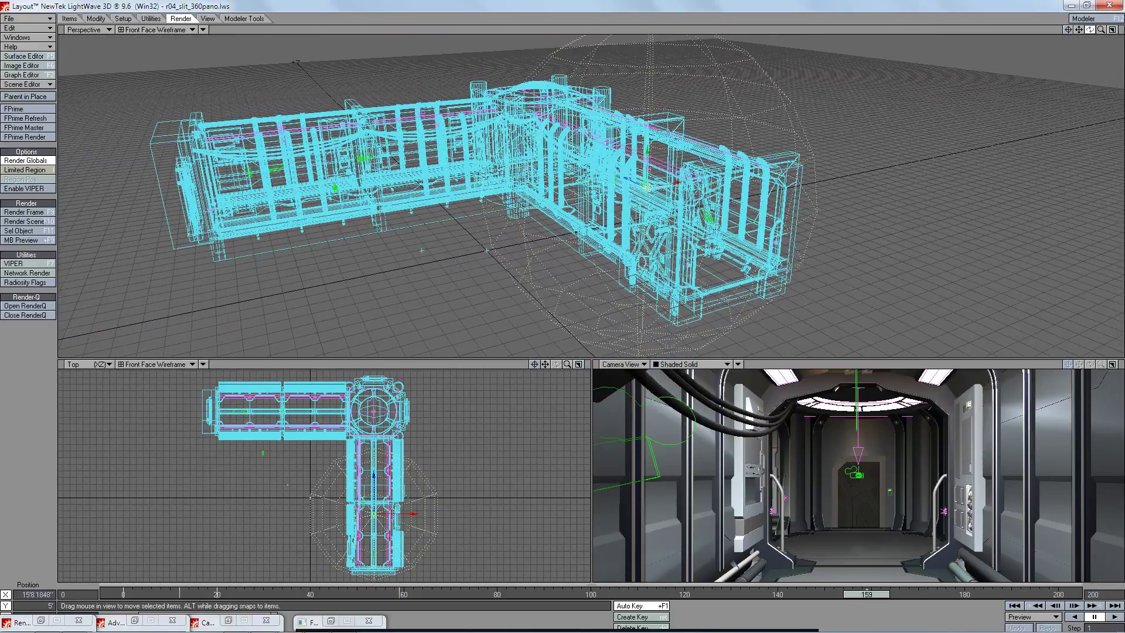
left_click_drag(1091, 29, 1091, 31)
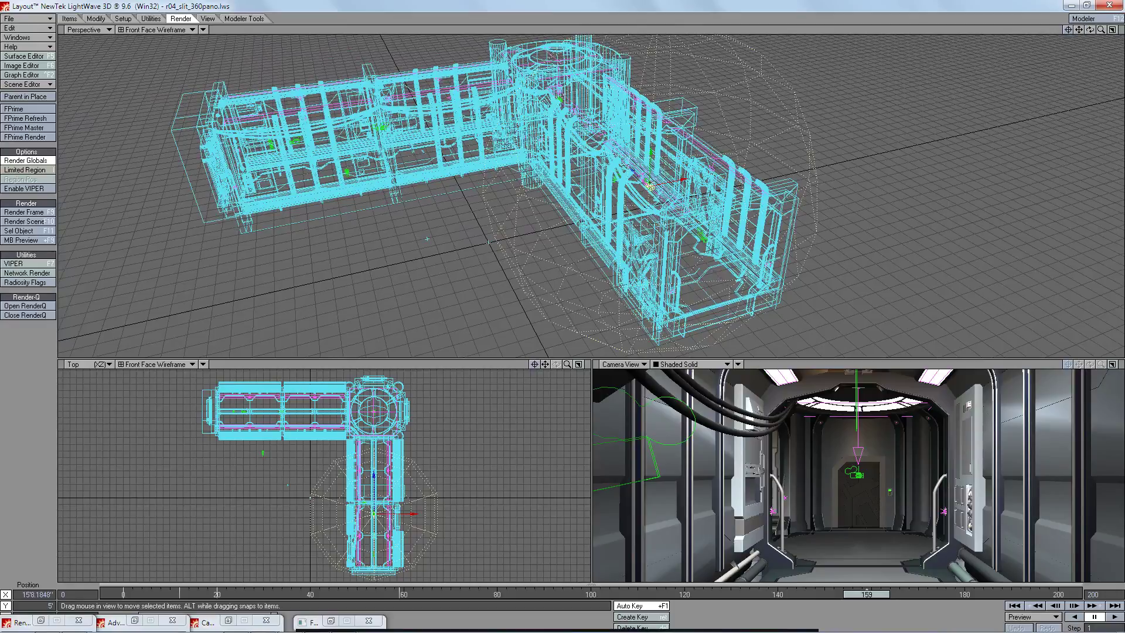
left_click_drag(1101, 29, 1100, 31)
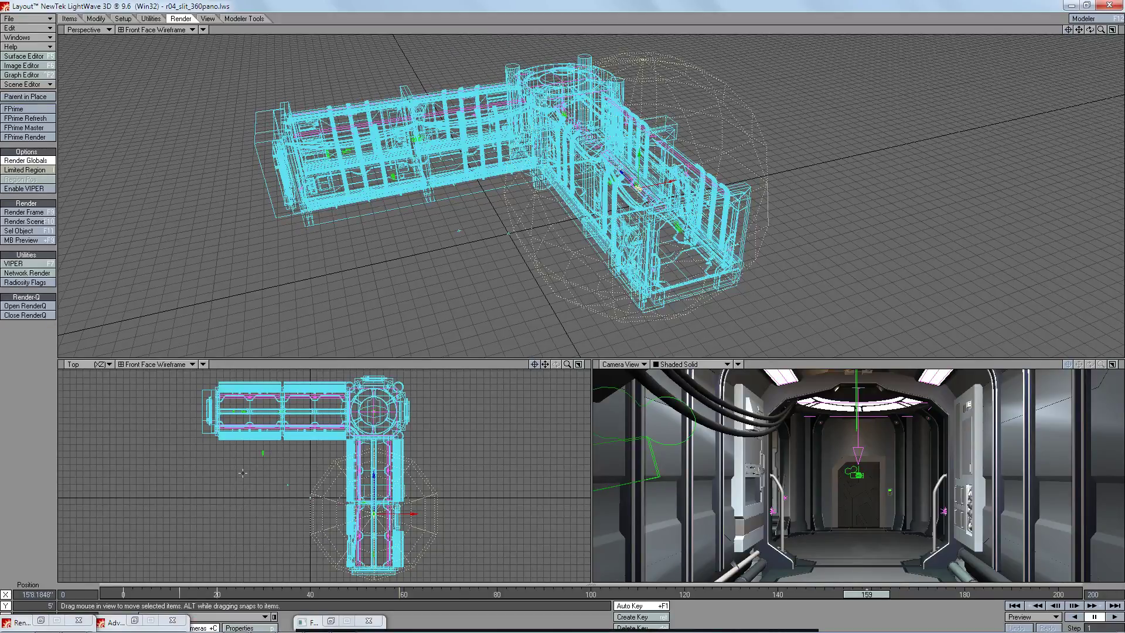
Bring up the Camera Properties of 360cam and open its Advanced Camera settings, repositioning both windows.
left_click_drag(198, 223, 189, 98)
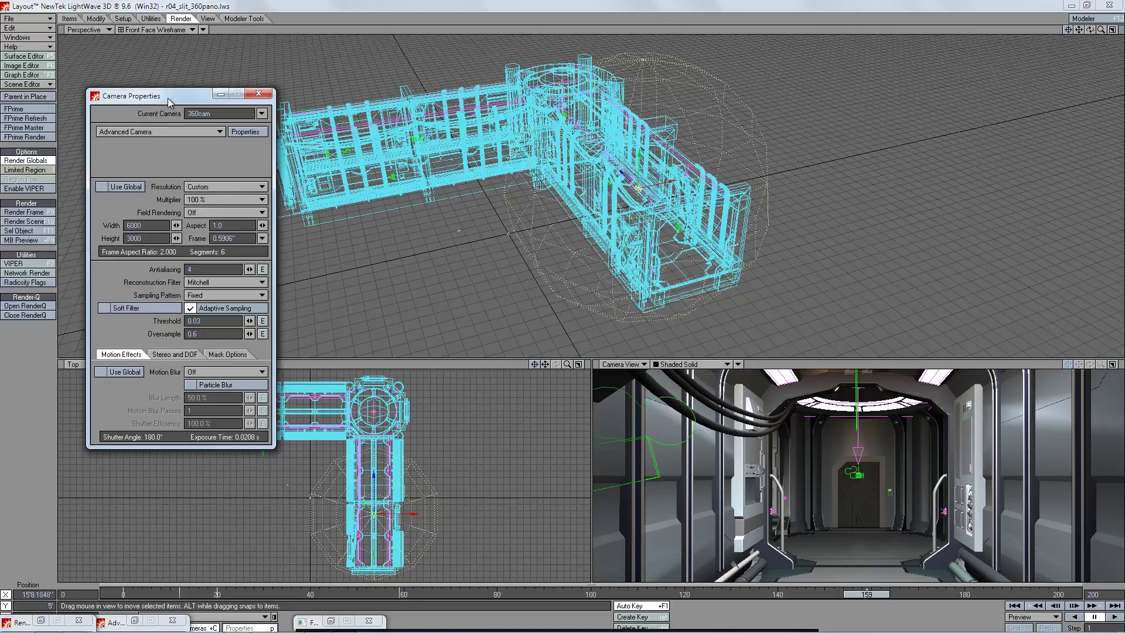
left_click_drag(168, 97, 154, 100)
left_click(231, 133)
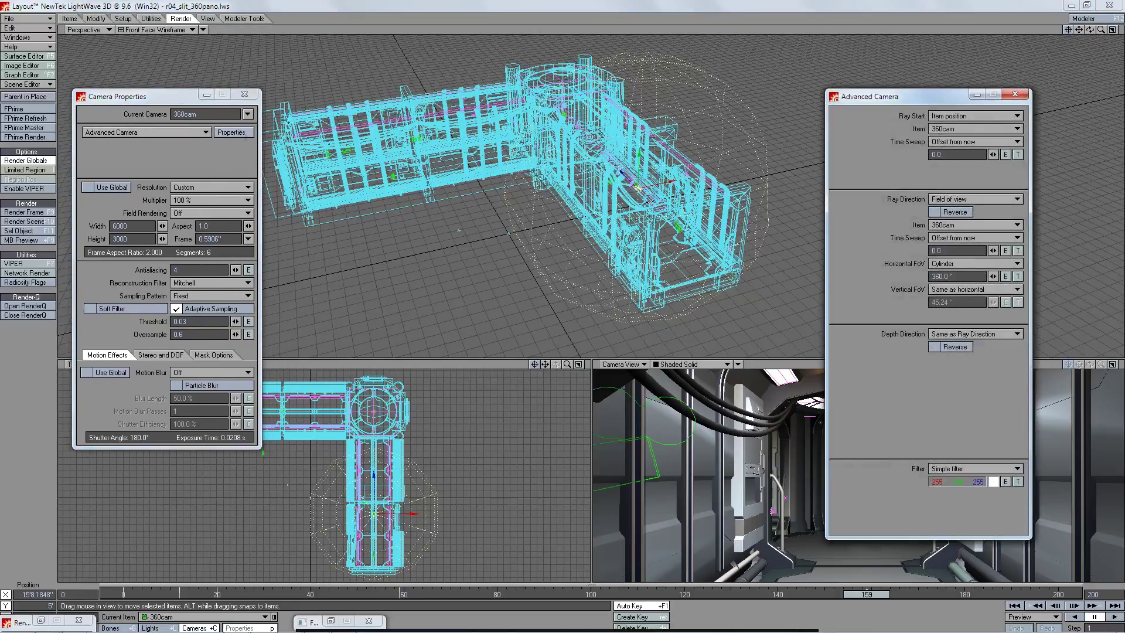
left_click_drag(905, 96, 852, 48)
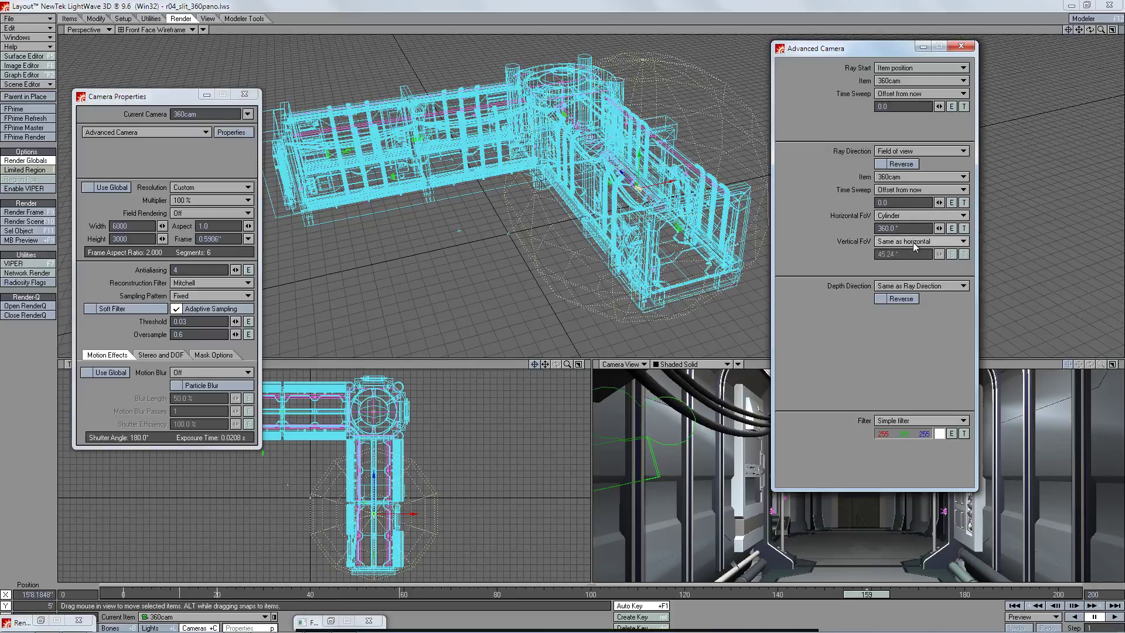
Move the Advanced Camera window aside, restore the FPrime window and restart its preview render of 360cam.
left_click_drag(856, 50, 943, 45)
left_click(333, 619)
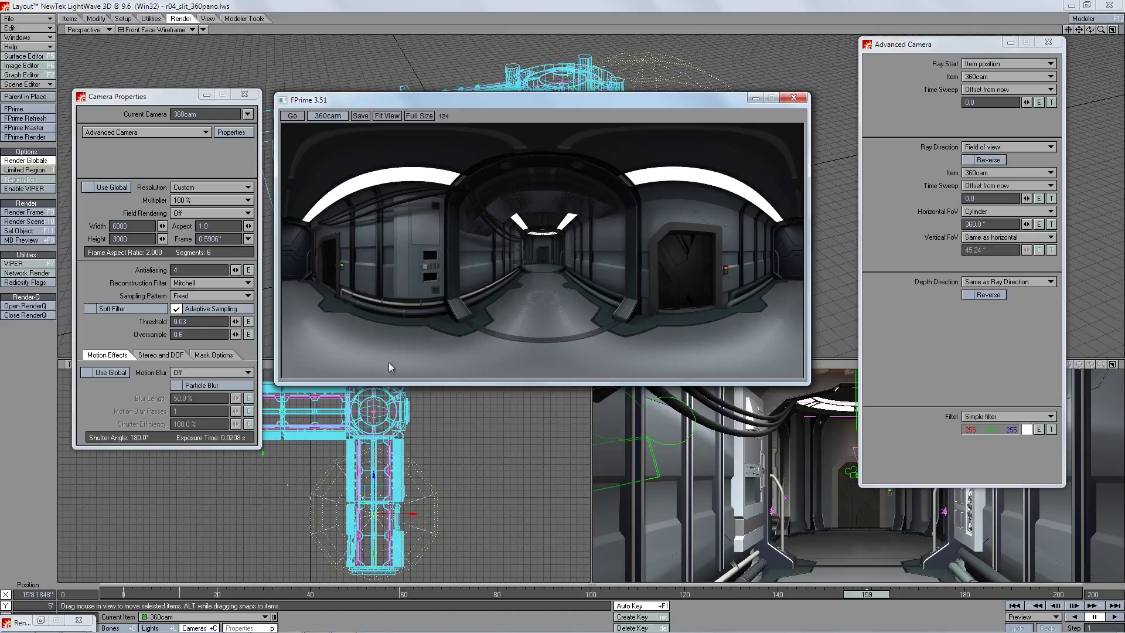
left_click_drag(807, 359, 809, 361)
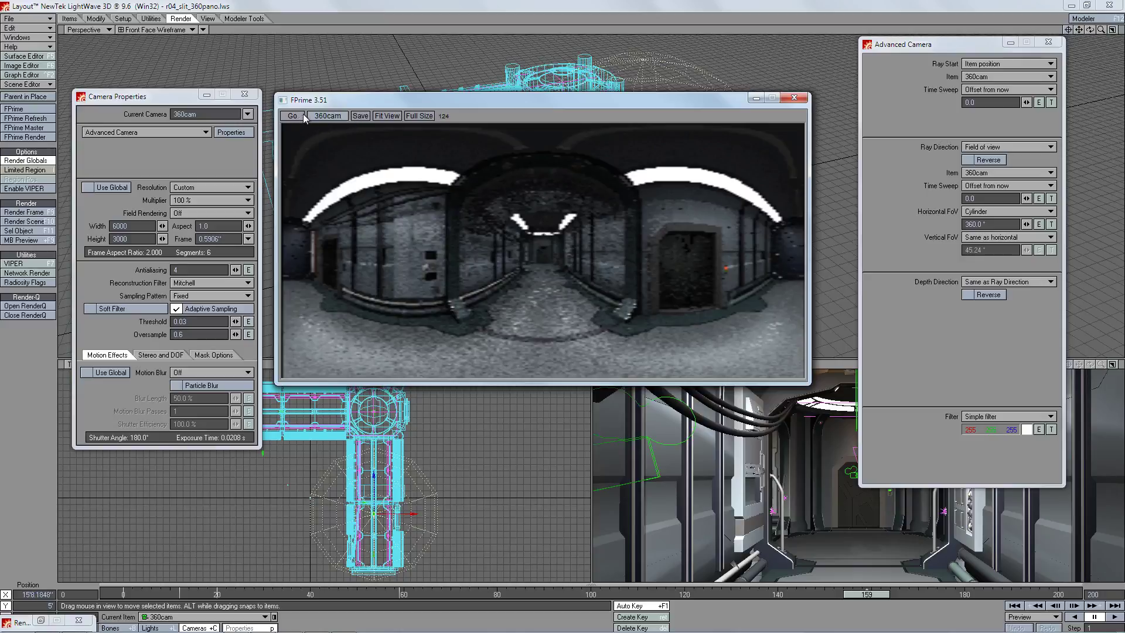
Switch to Firefox and bring up the ExifTool by Phil Harvey web page.
mouse_move(344, 632)
mouse_move(145, 632)
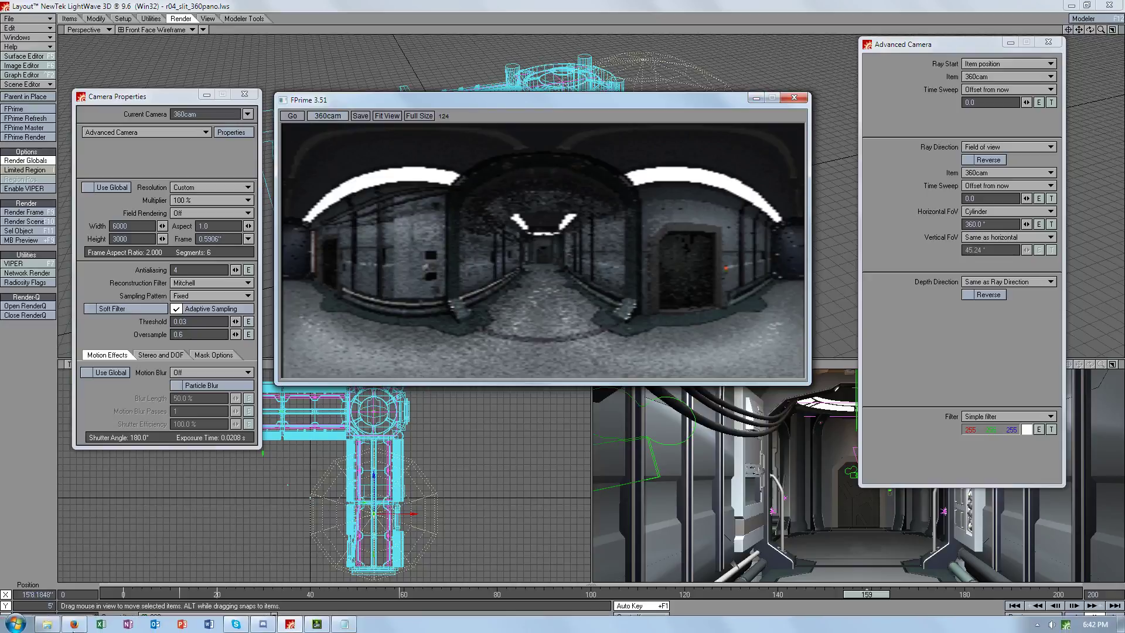
left_click(73, 624)
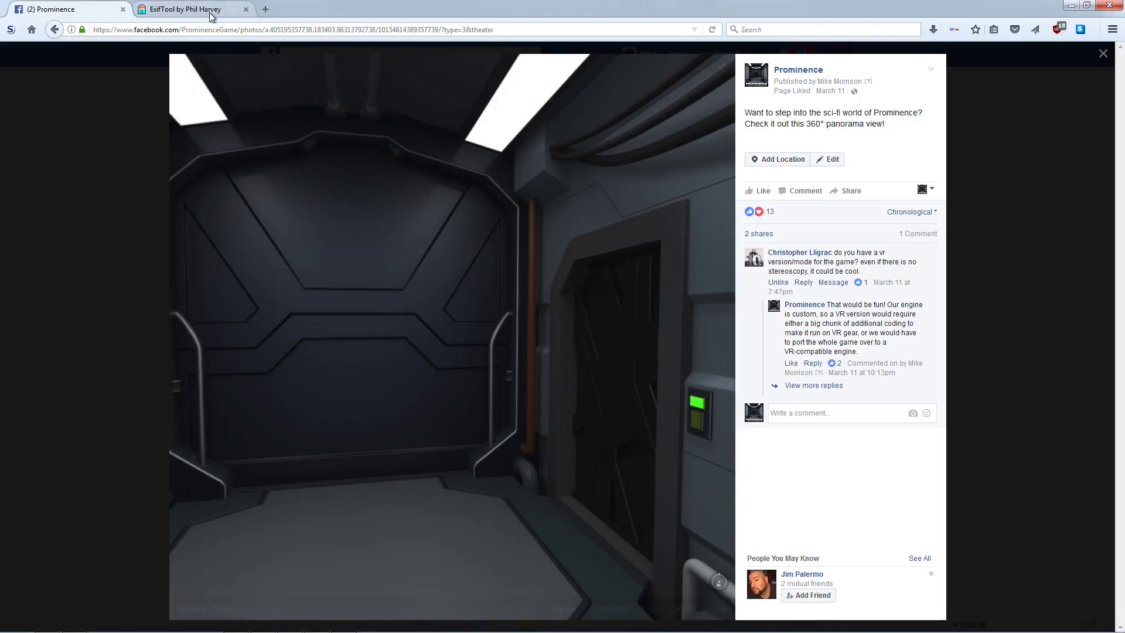
left_click(211, 15)
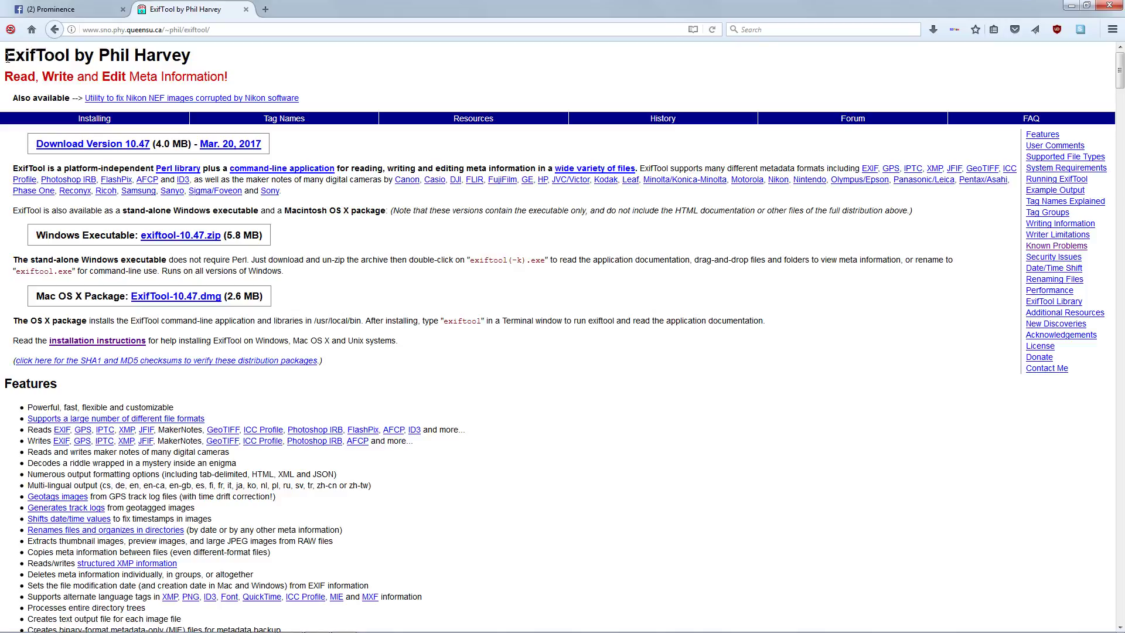
left_click_drag(6, 56, 74, 56)
left_click(228, 61)
Switch to the EXIF_Tool folder in Windows Explorer and minimize the browser.
mouse_move(225, 627)
left_click(47, 624)
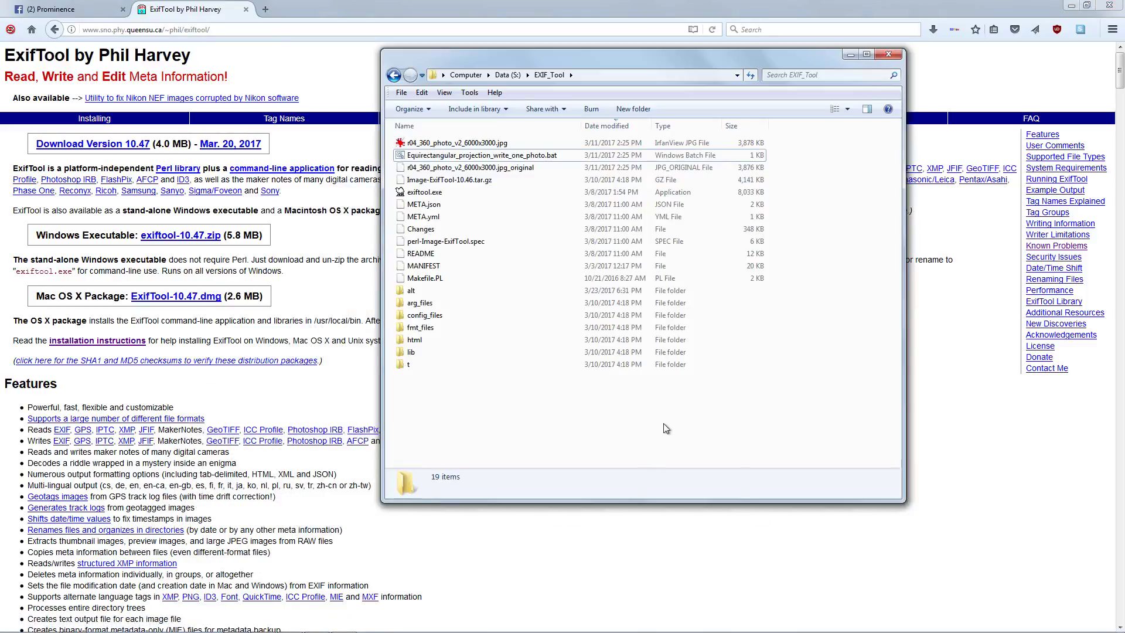
left_click(1069, 9)
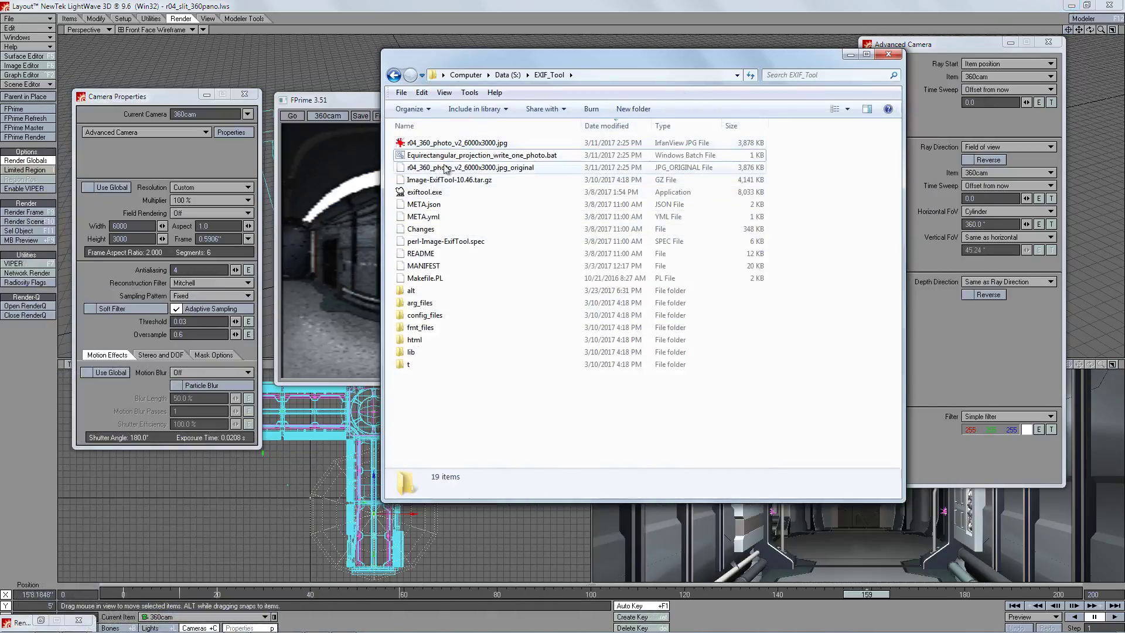
Select exiftool.exe in the EXIF_Tool folder and bring up Equirectangular_projection_write_one_photo.bat in Notepad.
left_click(431, 198)
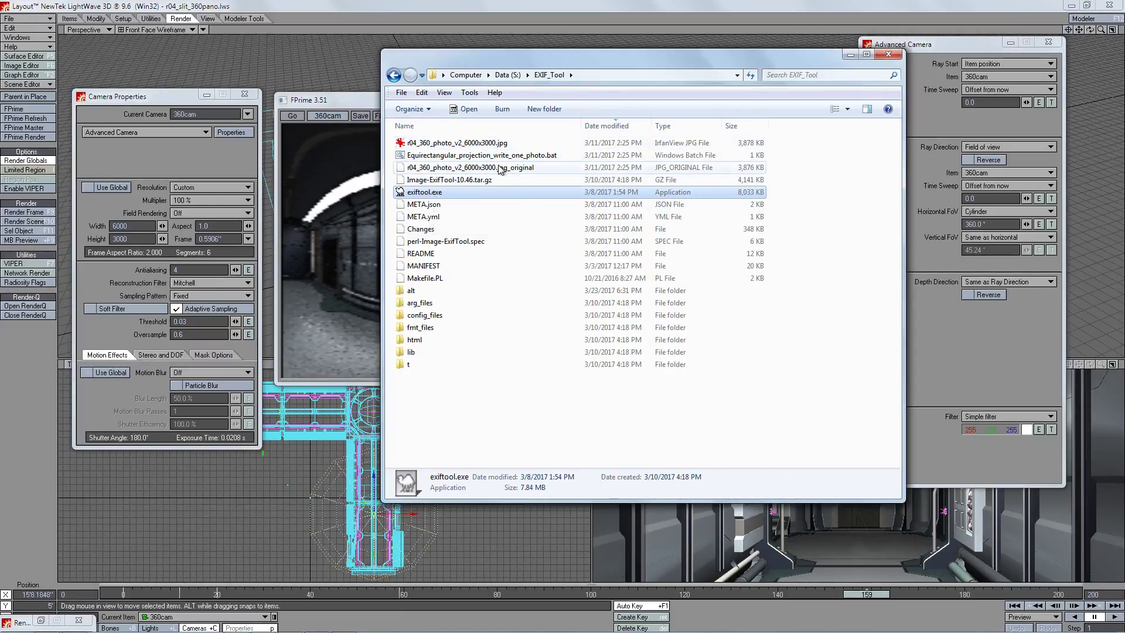
mouse_move(502, 144)
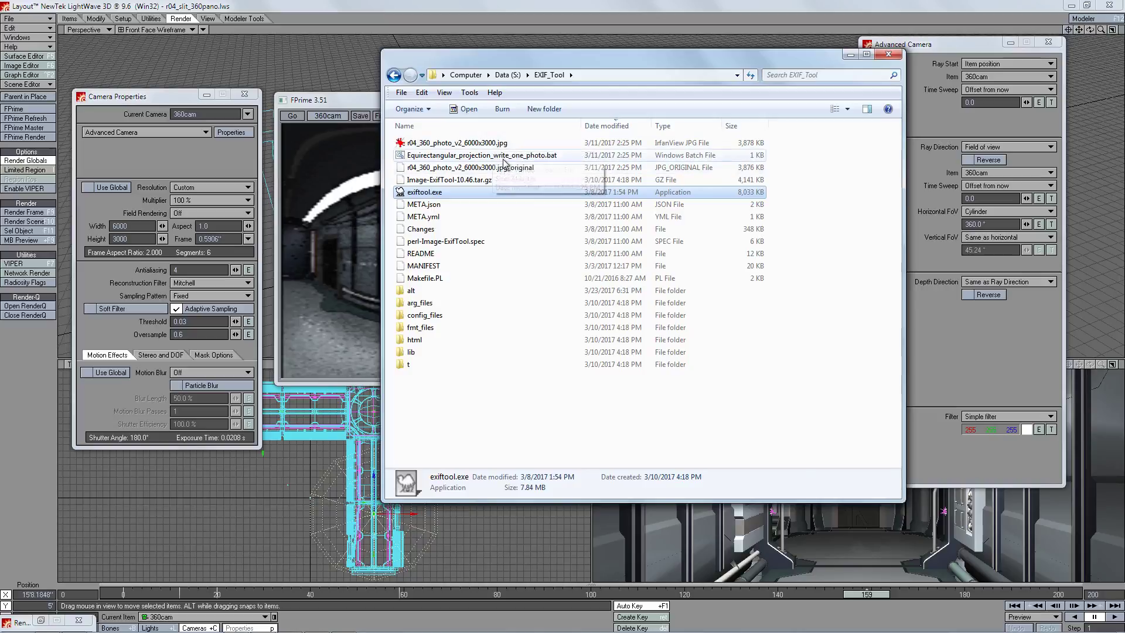
right_click(504, 158)
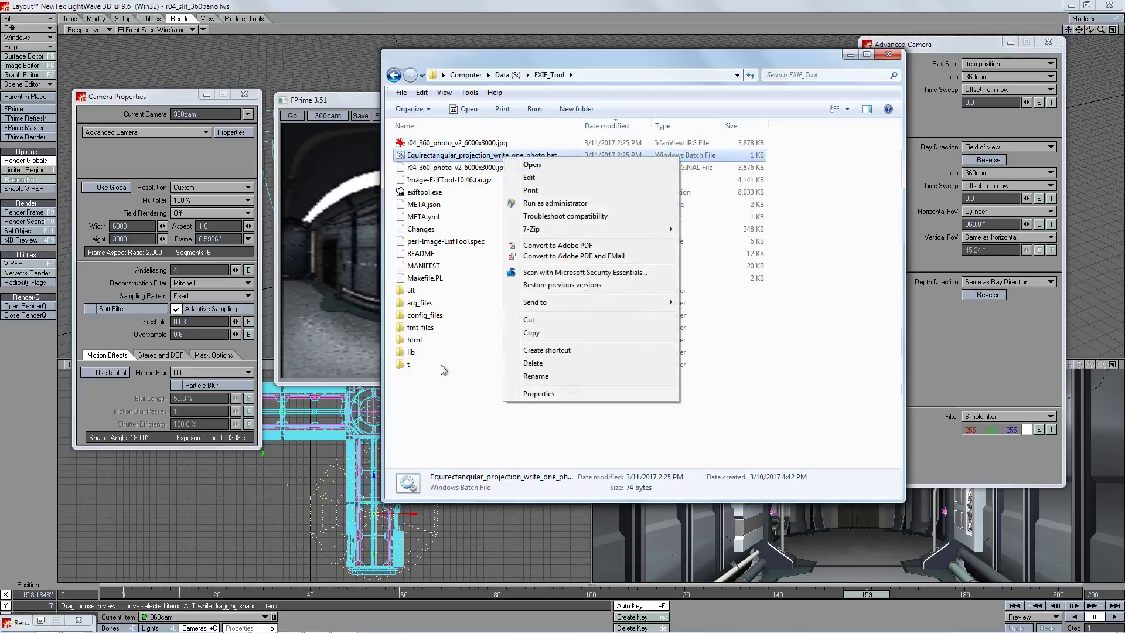
left_click(347, 627)
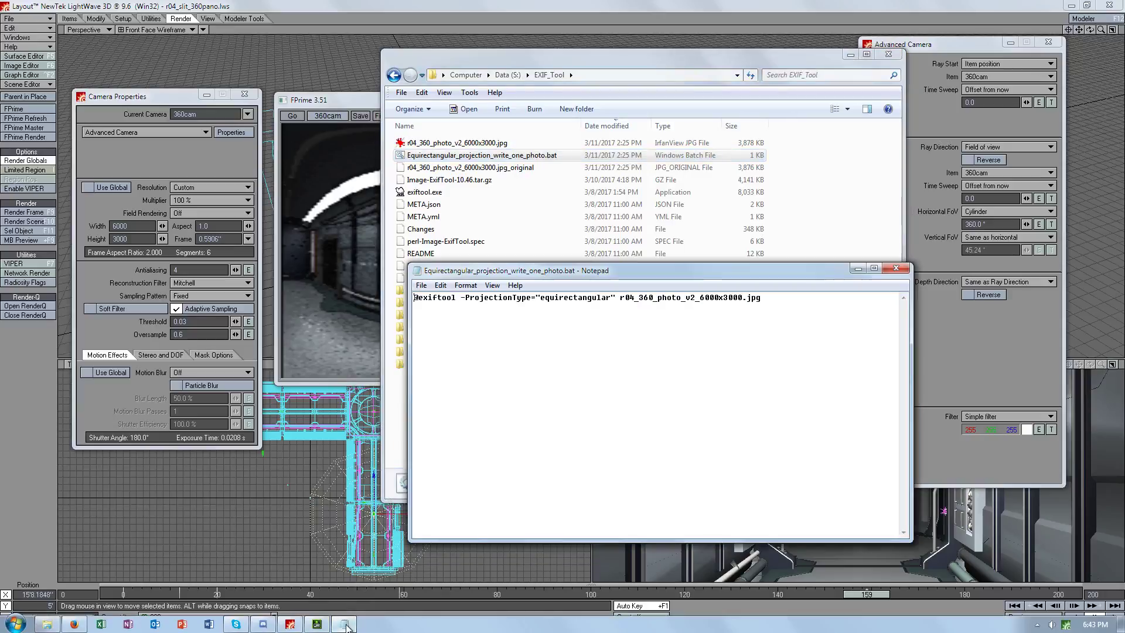
Minimize the EXIF_Tool folder window and move the Notepad window with the ExifTool batch command up over the FPrime preview.
left_click(850, 54)
left_click_drag(766, 279, 693, 75)
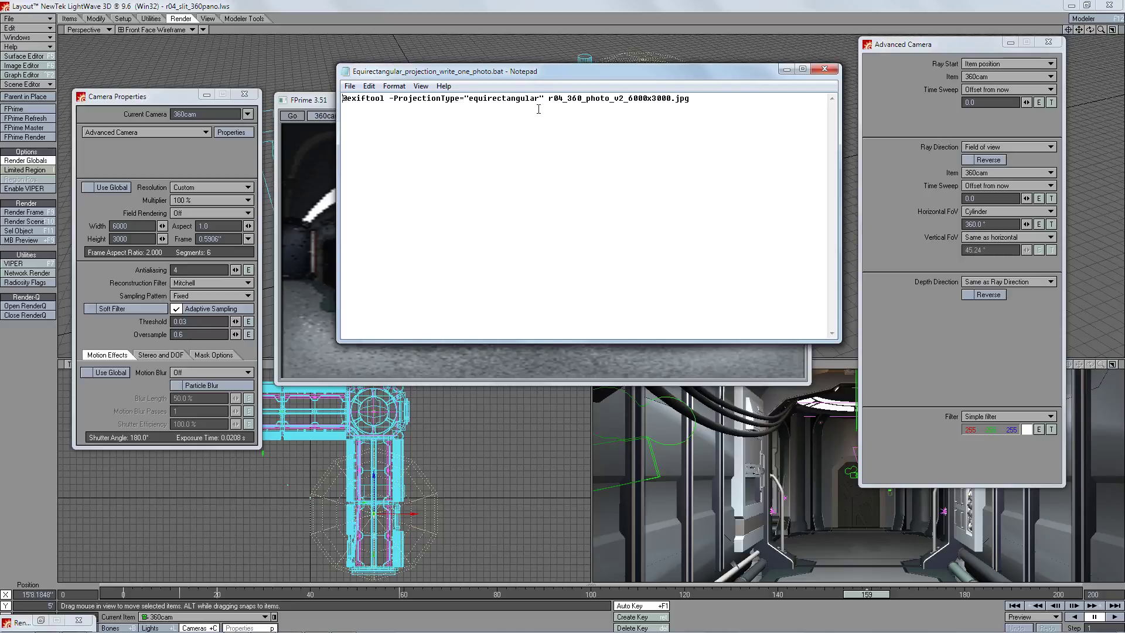
left_click(687, 98)
mouse_move(337, 627)
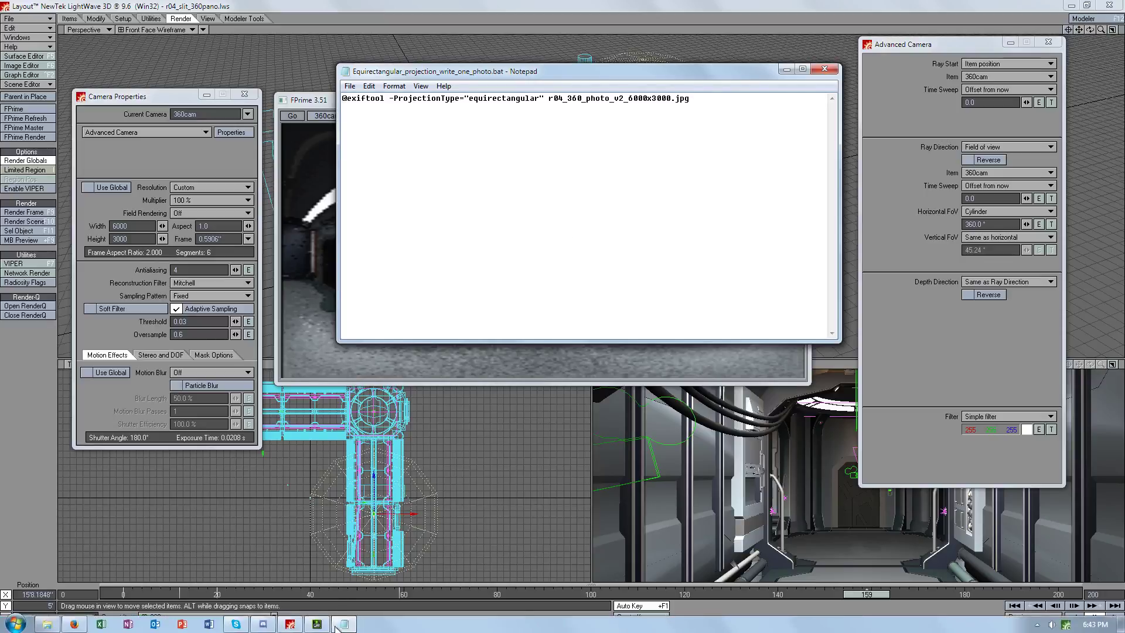
left_click(74, 624)
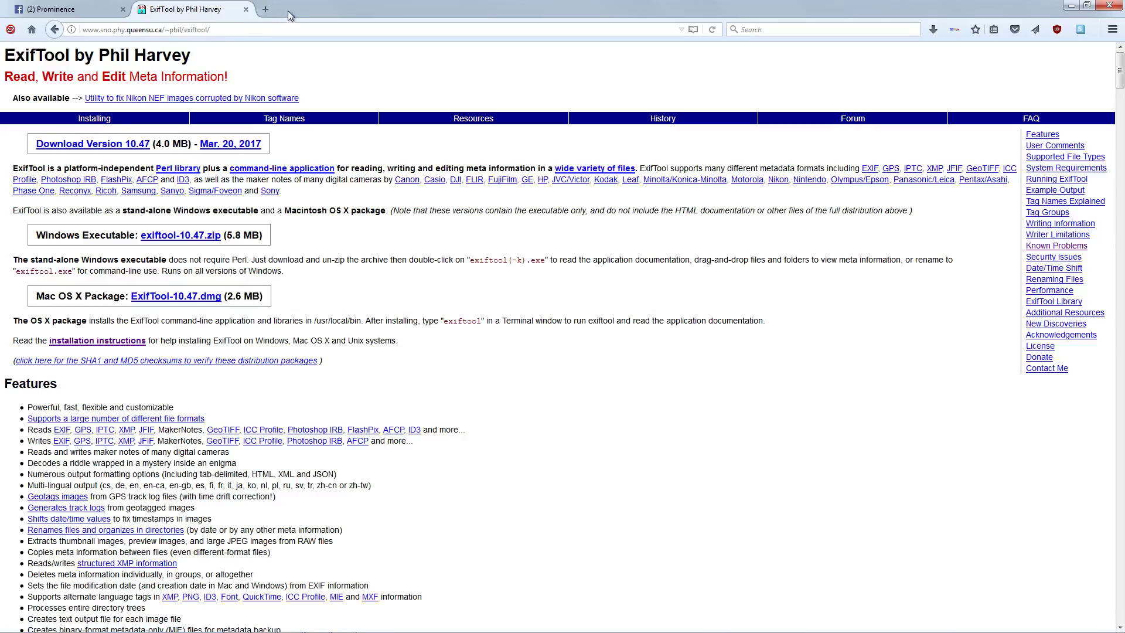
left_click(266, 9)
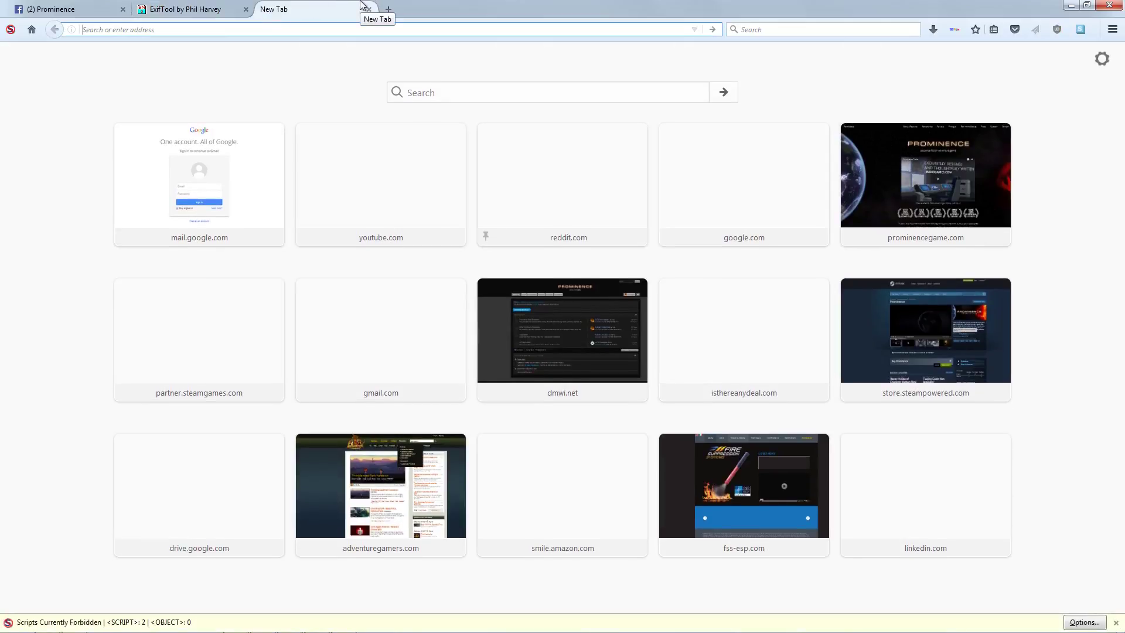
left_click(368, 9)
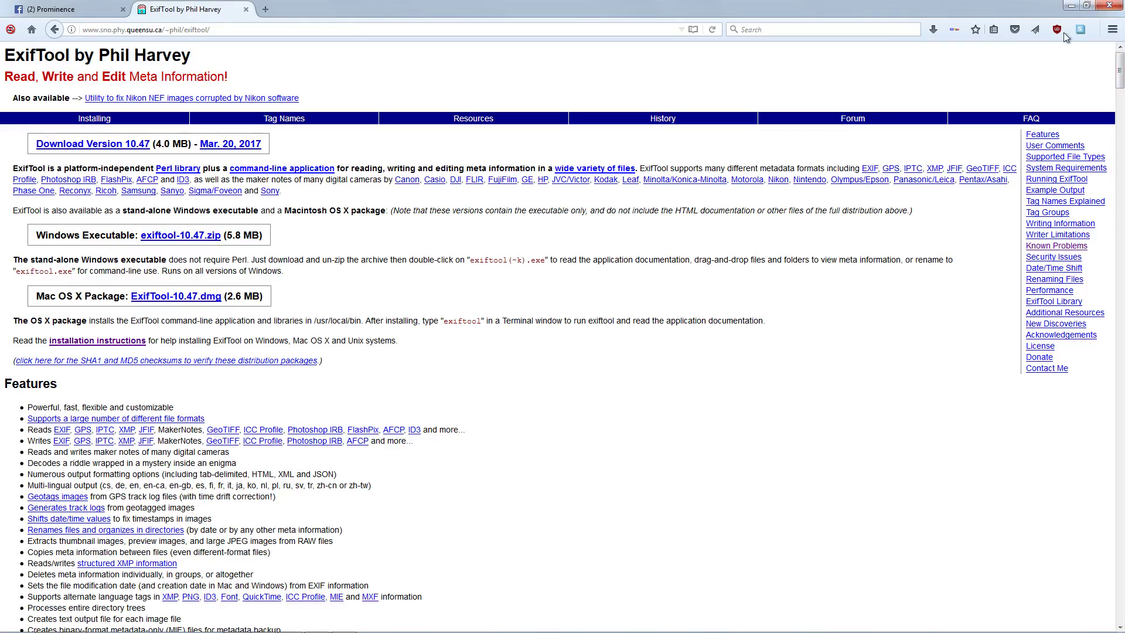
left_click(1071, 5)
Move the Notepad window with the batch command down to uncover the upper part of the FPrime preview.
left_click_drag(682, 81, 677, 271)
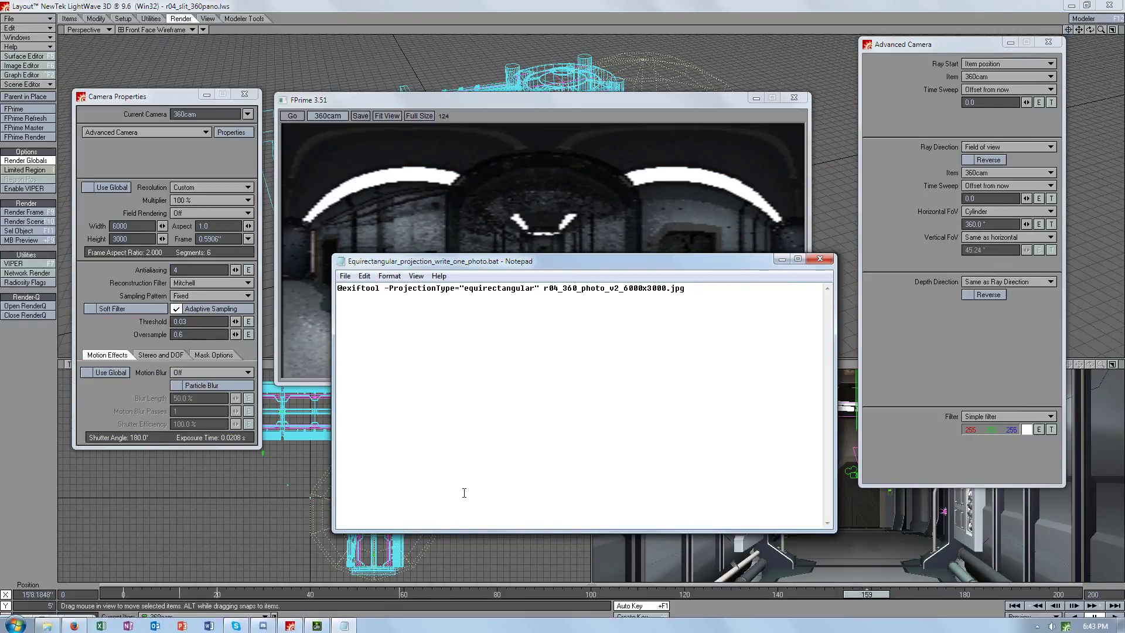
mouse_move(403, 629)
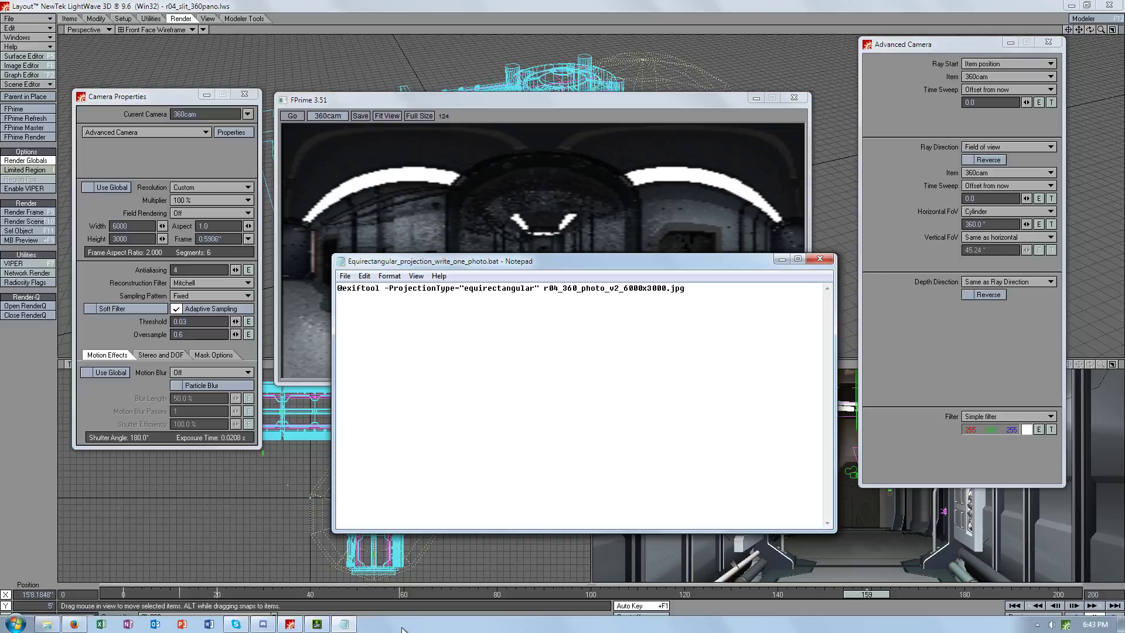